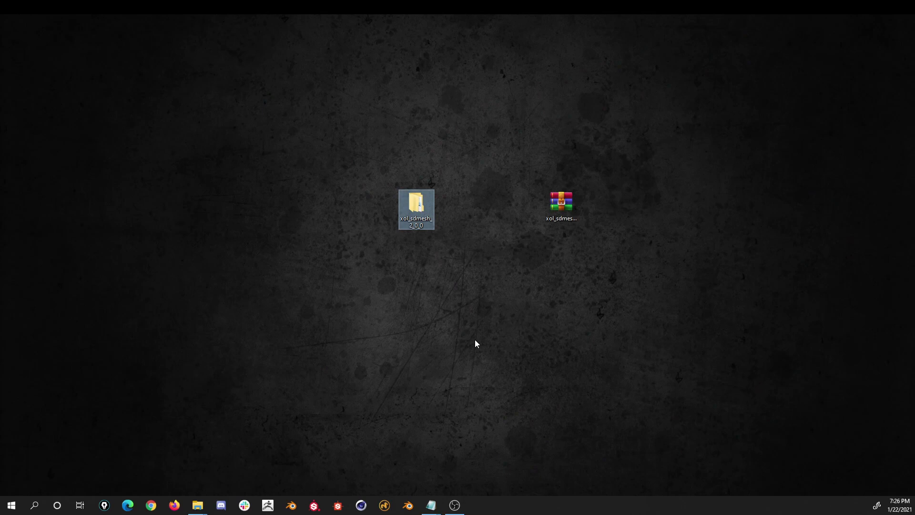
Step: Select the xol_sdmesh_2_0_0.zip on the desktop and open its extracted folder
{"action": "left_click", "coordinate": [565, 205]}
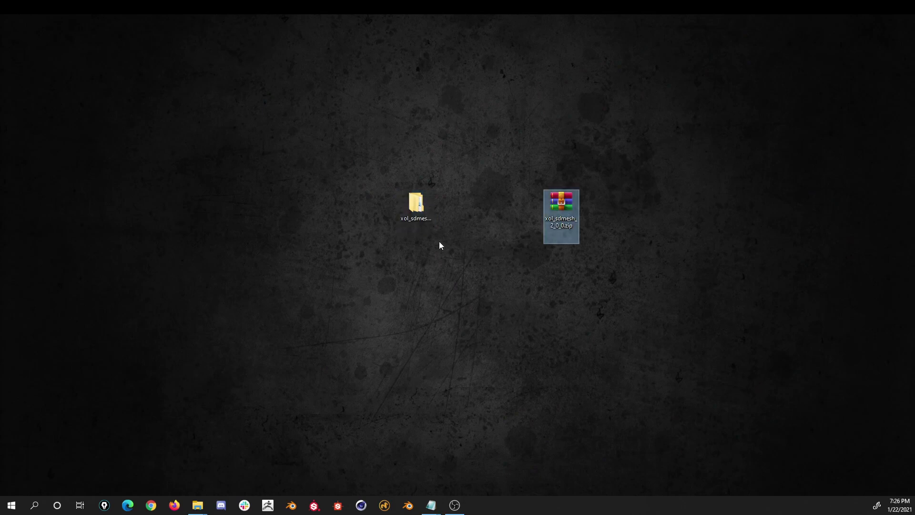
{"action": "double_click", "coordinate": [418, 206]}
Step: Copy the xol_sdmesh plugin folder
{"action": "left_click", "coordinate": [209, 282]}
{"action": "right_click", "coordinate": [209, 282]}
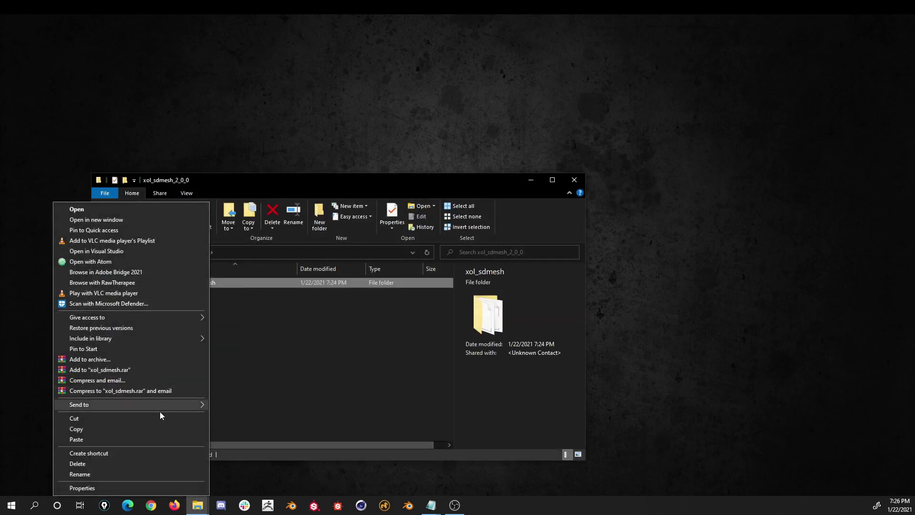
{"action": "left_click", "coordinate": [159, 430]}
Step: Paste it into Documents\Allegorithmic\Substance Designer\python\sduserplugins beside sdmatxplugin
{"action": "left_click", "coordinate": [132, 333]}
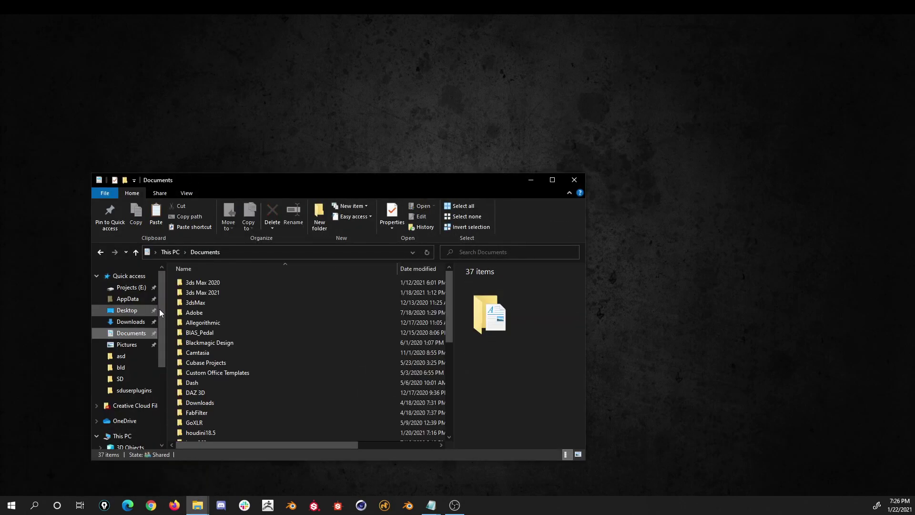
{"action": "double_click", "coordinate": [215, 322]}
{"action": "double_click", "coordinate": [213, 291]}
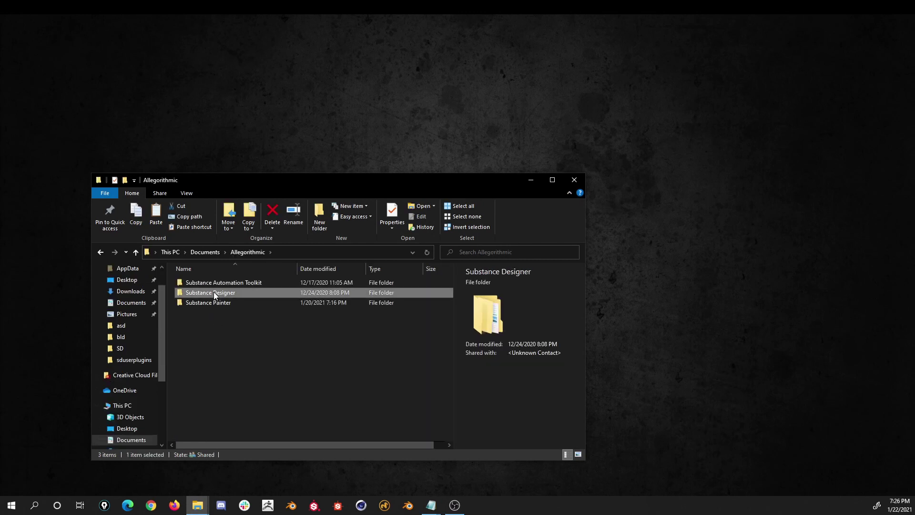
{"action": "double_click", "coordinate": [229, 292]}
{"action": "double_click", "coordinate": [233, 281]}
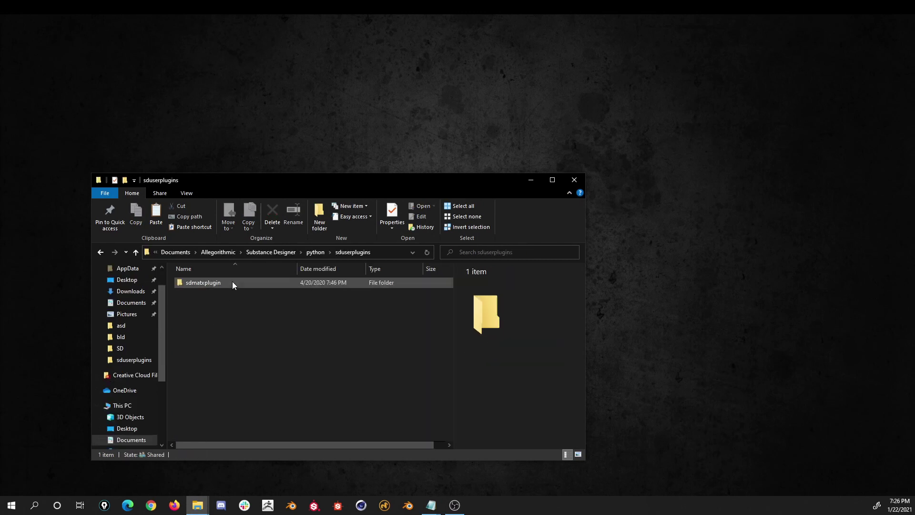
{"action": "right_click", "coordinate": [242, 312]}
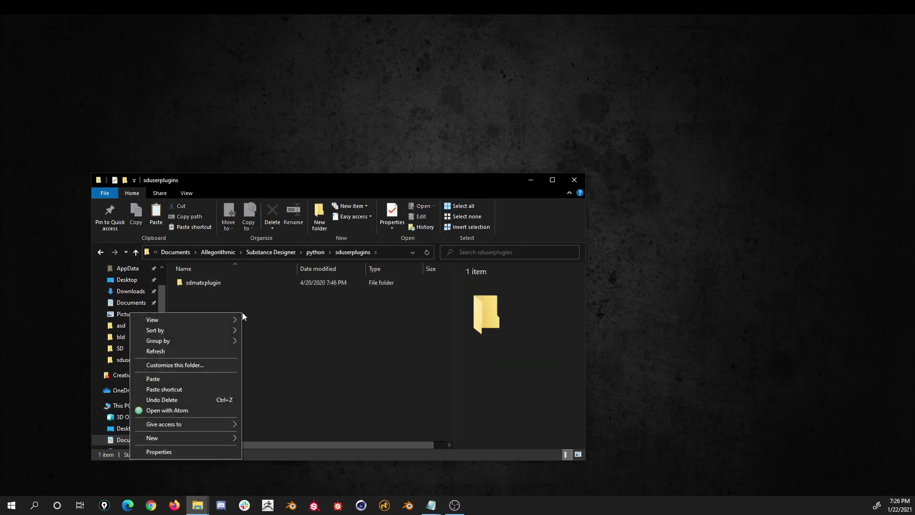
{"action": "left_click", "coordinate": [198, 382]}
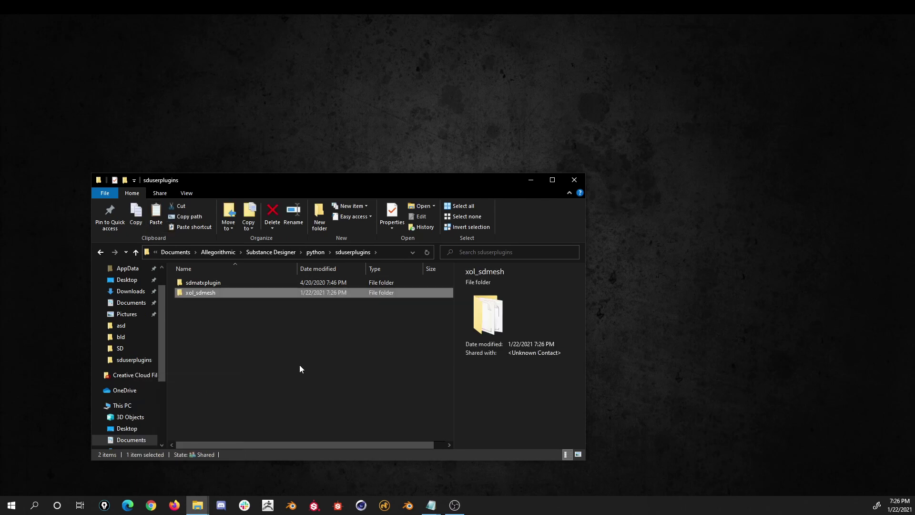
{"action": "left_click", "coordinate": [300, 368]}
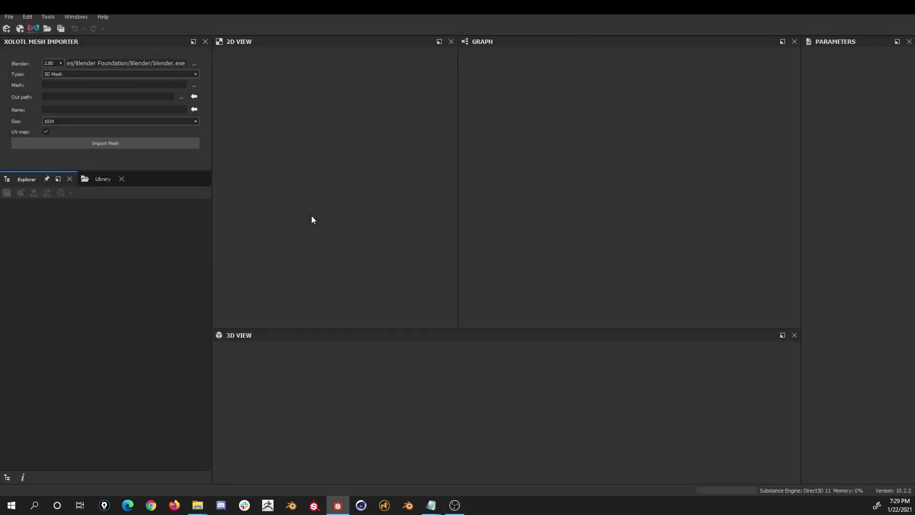
Step: Verify xol_sdmesh shows as Loaded in the Plugin Manager, then bring up the Windows menu
{"action": "left_click", "coordinate": [55, 18]}
{"action": "left_click", "coordinate": [77, 70]}
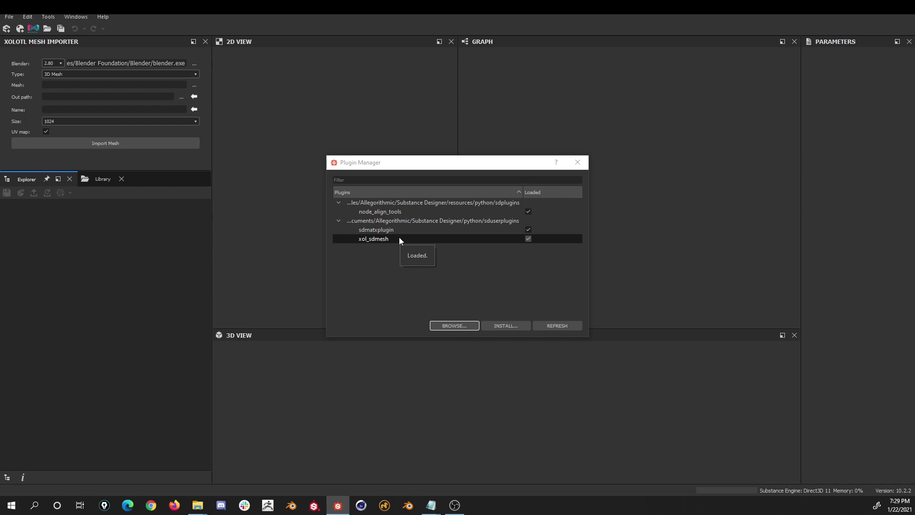
{"action": "left_click", "coordinate": [576, 162]}
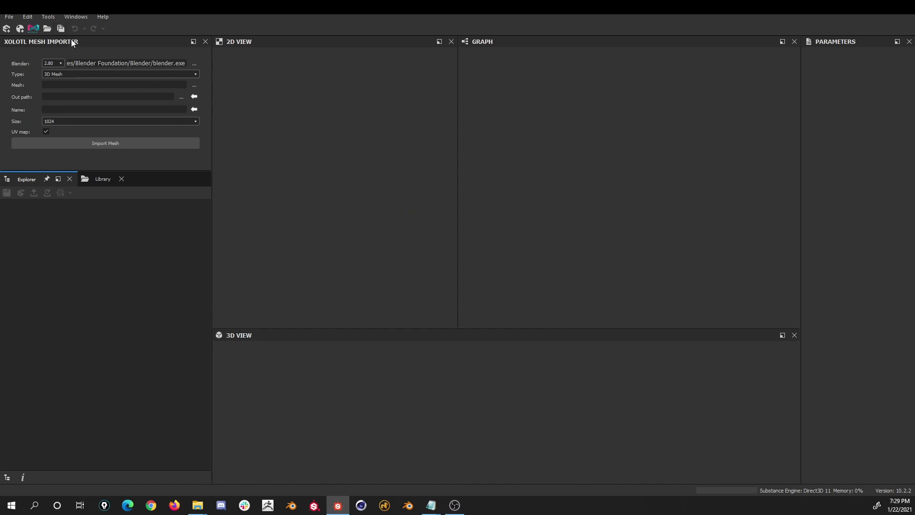
{"action": "left_click", "coordinate": [76, 17]}
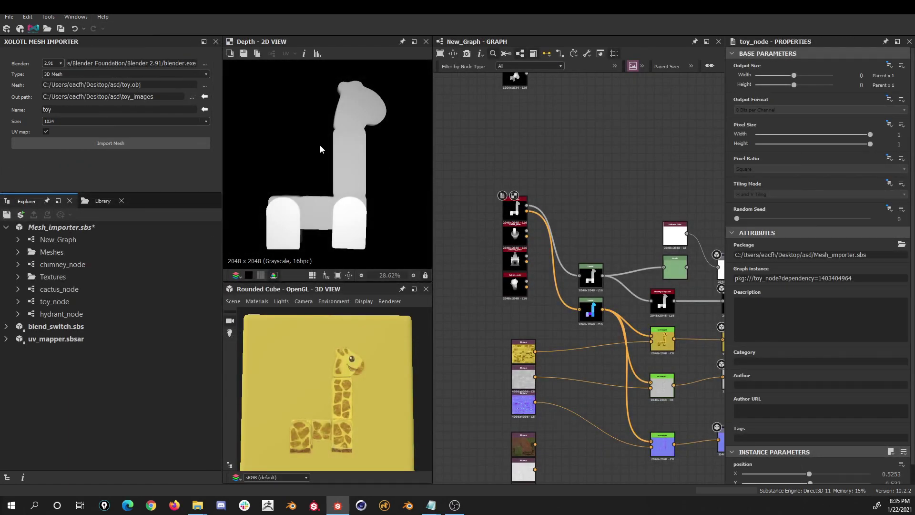
Step: Set the mesh importer's Blender version to 2.90
{"action": "left_click", "coordinate": [59, 66]}
{"action": "left_click", "coordinate": [56, 72]}
{"action": "left_click", "coordinate": [57, 65]}
{"action": "left_click", "coordinate": [56, 103]}
{"action": "left_click_drag", "start_coordinate": [98, 63], "coordinate": [188, 66]}
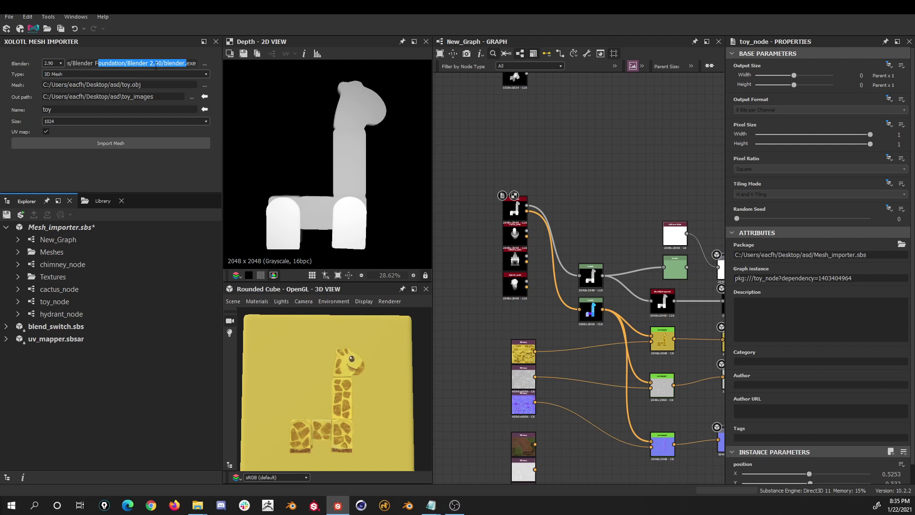
Step: Check the import type, then shift cactus_node's position to 0.2896 for a new depth angle
{"action": "left_click", "coordinate": [73, 76]}
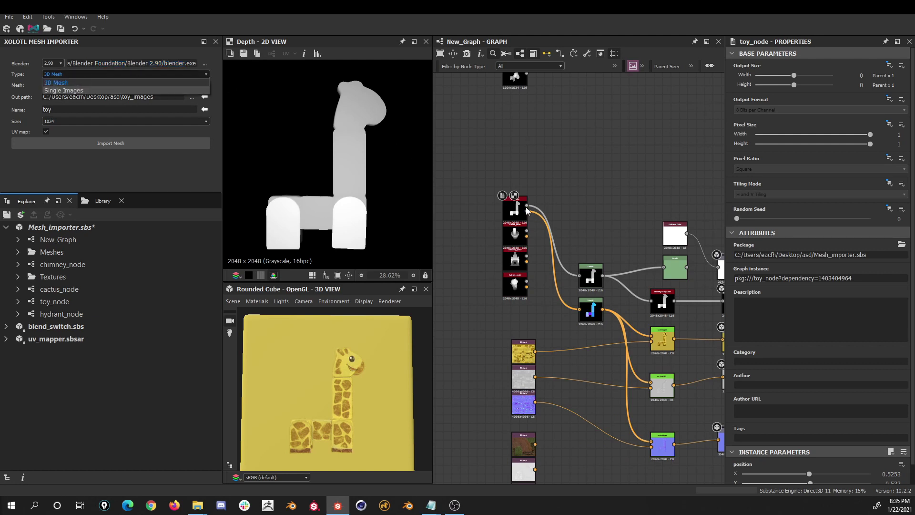
{"action": "left_click", "coordinate": [519, 242]}
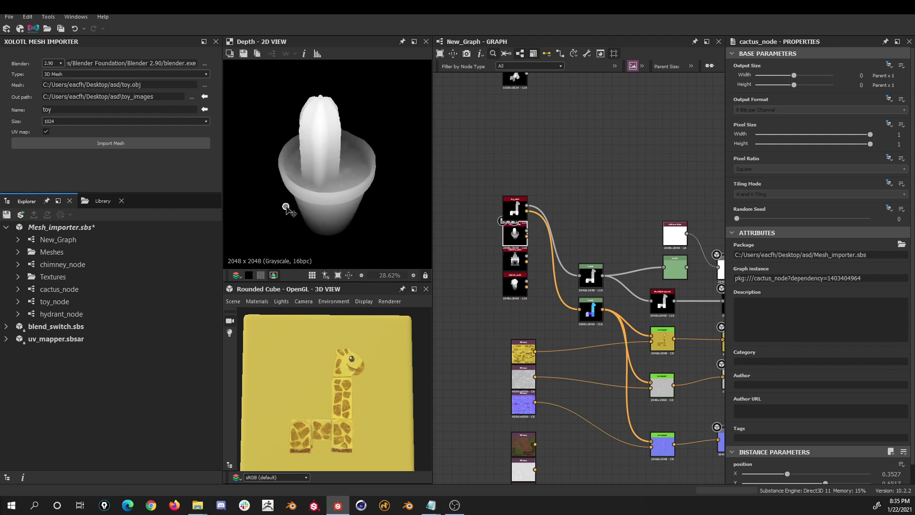
{"action": "mouse_move", "coordinate": [285, 206]}
{"action": "left_mouse_down"}
{"action": "mouse_move", "coordinate": [280, 178]}
{"action": "mouse_move", "coordinate": [360, 172]}
{"action": "mouse_move", "coordinate": [356, 207]}
{"action": "mouse_move", "coordinate": [264, 208]}
{"action": "left_mouse_up"}
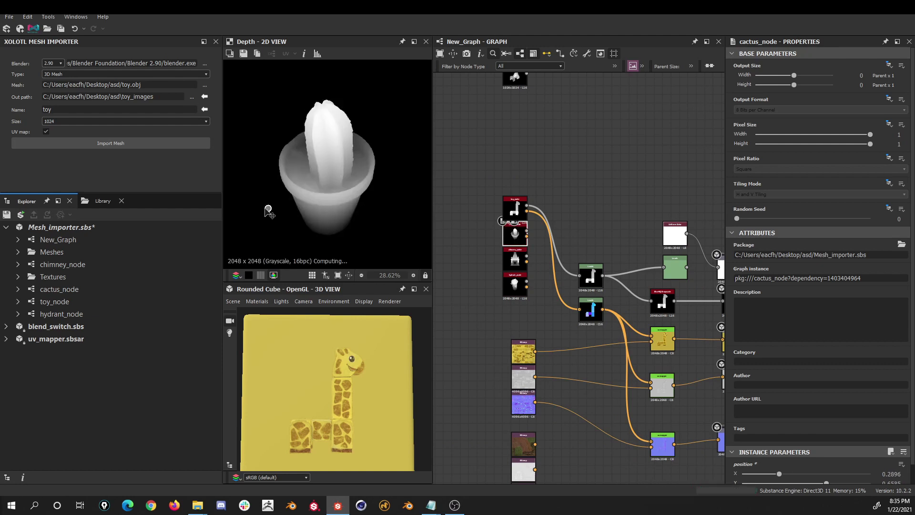
Step: Preview the Toy_depth008, Toy_depth009 and Toy_depth011 depth maps in the 2D view
{"action": "middle_click_drag", "start_coordinate": [507, 131], "coordinate": [485, 302]}
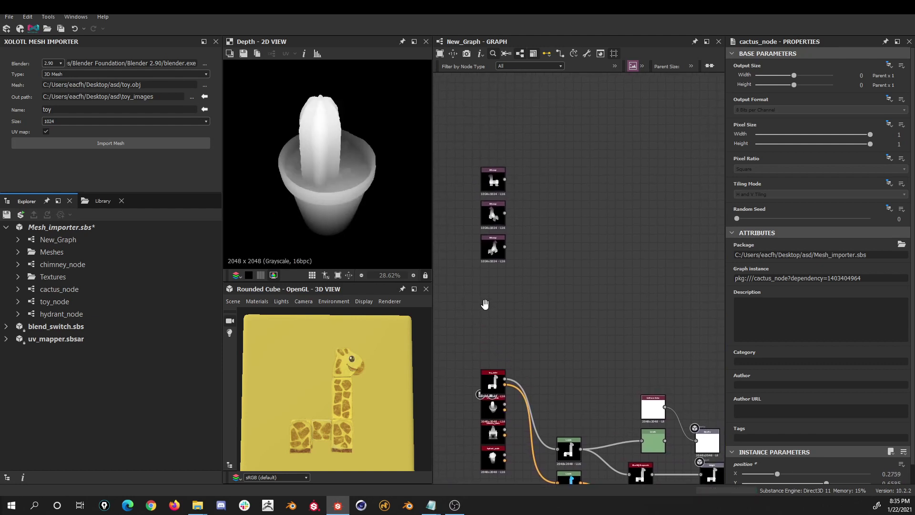
{"action": "double_click", "coordinate": [493, 180]}
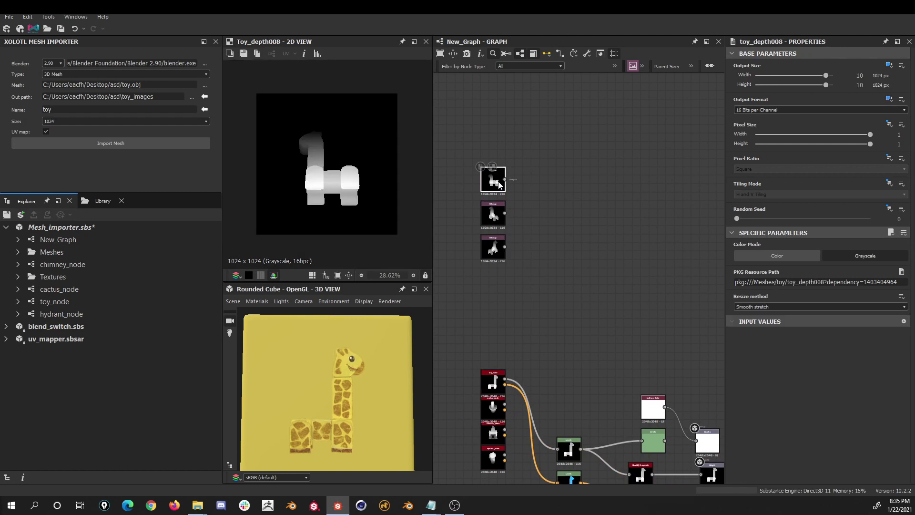
{"action": "double_click", "coordinate": [496, 215]}
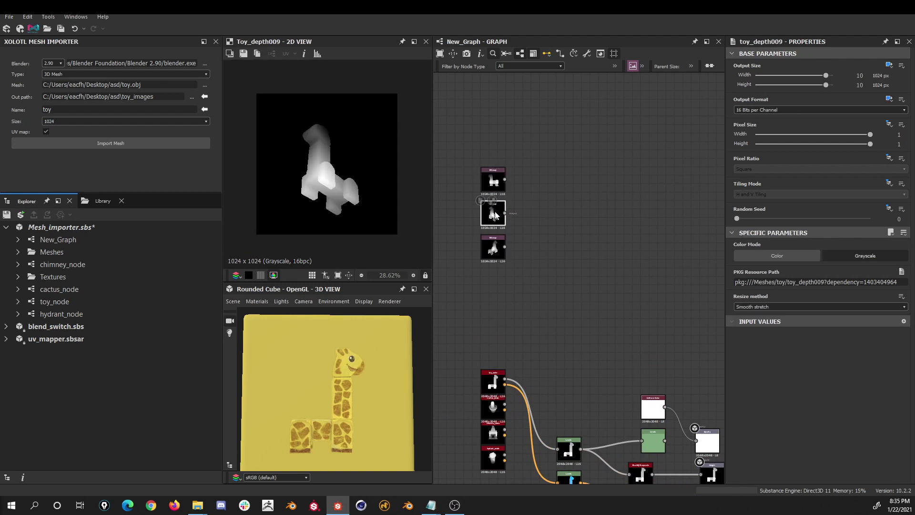
{"action": "double_click", "coordinate": [499, 250]}
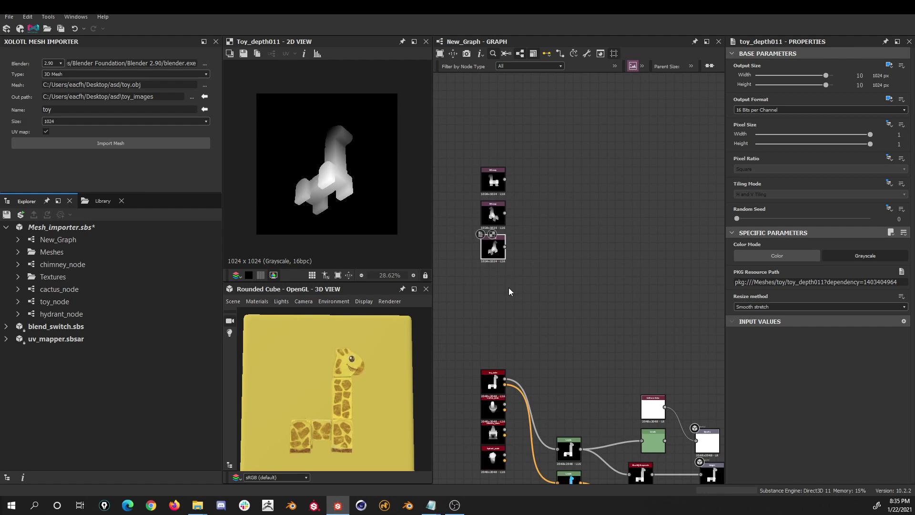
Step: Load hydrant.obj as the mesh and set the output folder to hydrant_images
{"action": "left_click", "coordinate": [205, 88]}
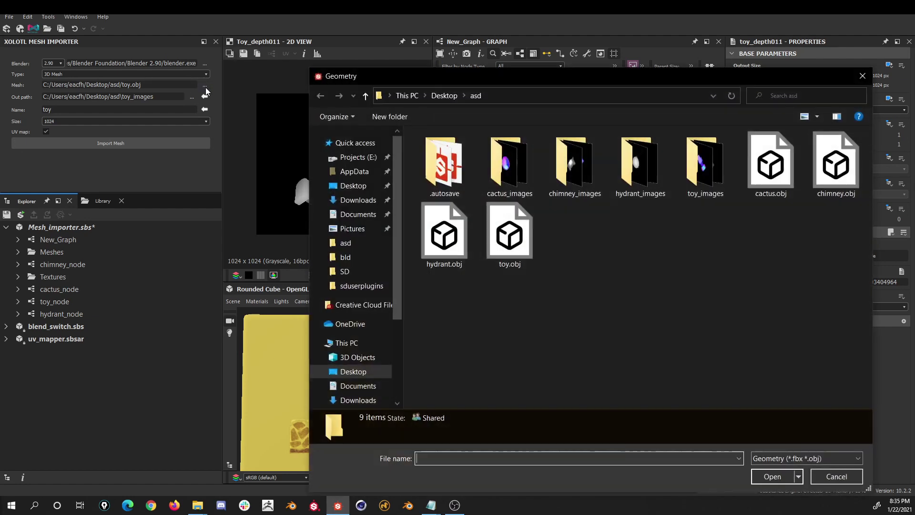
{"action": "double_click", "coordinate": [445, 234]}
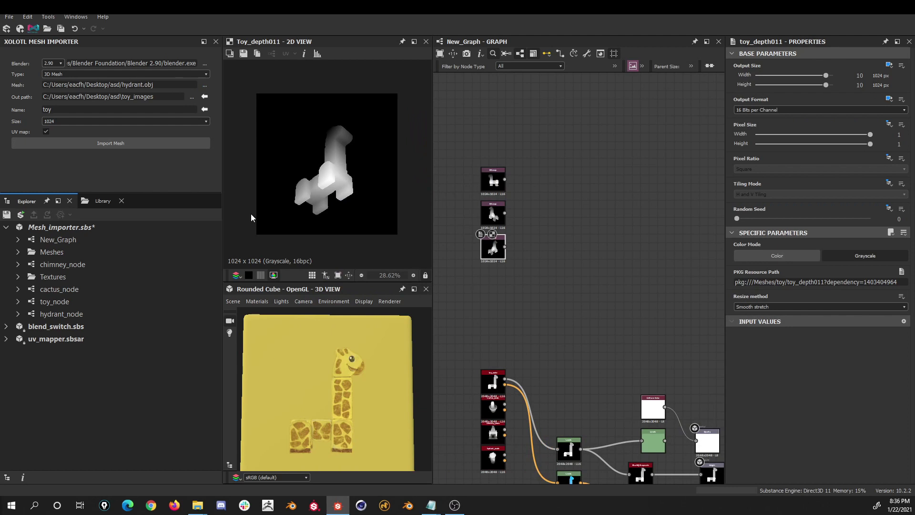
{"action": "left_click", "coordinate": [205, 97]}
{"action": "left_click", "coordinate": [193, 97]}
{"action": "left_click", "coordinate": [862, 76]}
Step: Name the import hydrant, keep size 1024, enable UV map, and select the Levels node
{"action": "left_click", "coordinate": [205, 110]}
{"action": "left_click", "coordinate": [173, 122]}
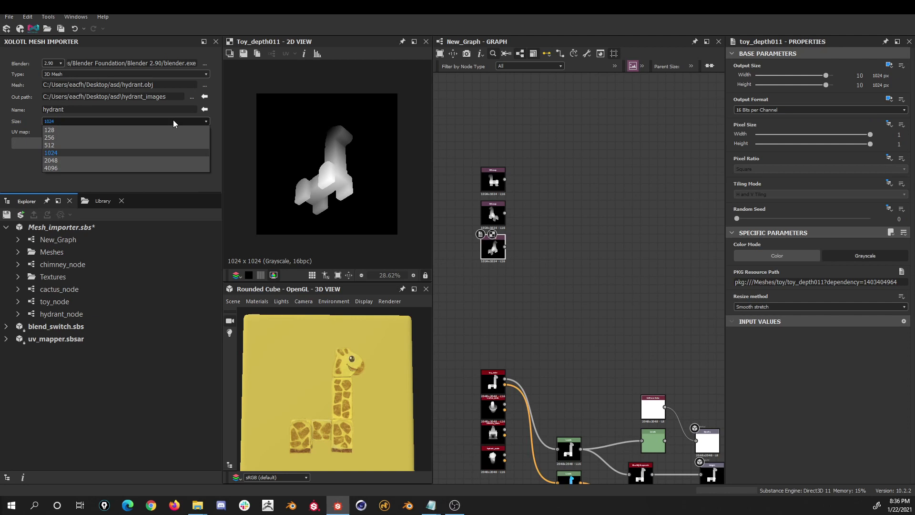
{"action": "left_click", "coordinate": [173, 121]}
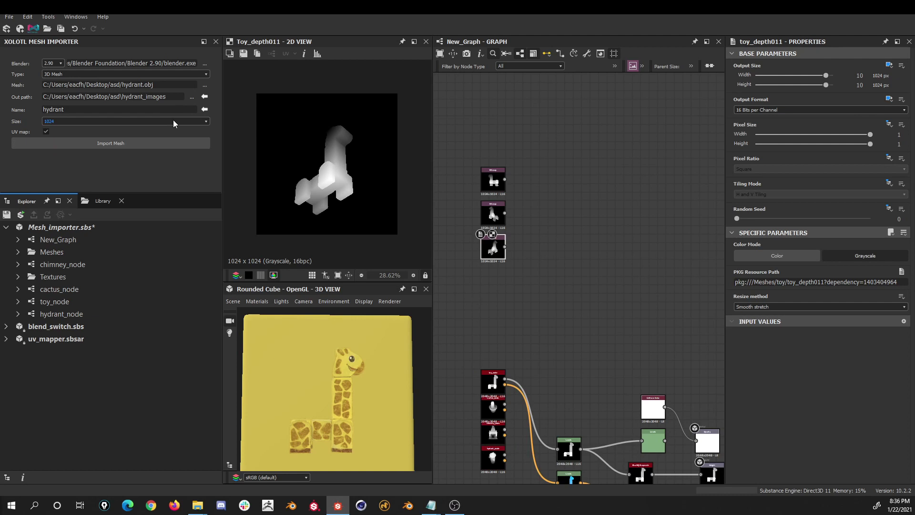
{"action": "left_click", "coordinate": [46, 131]}
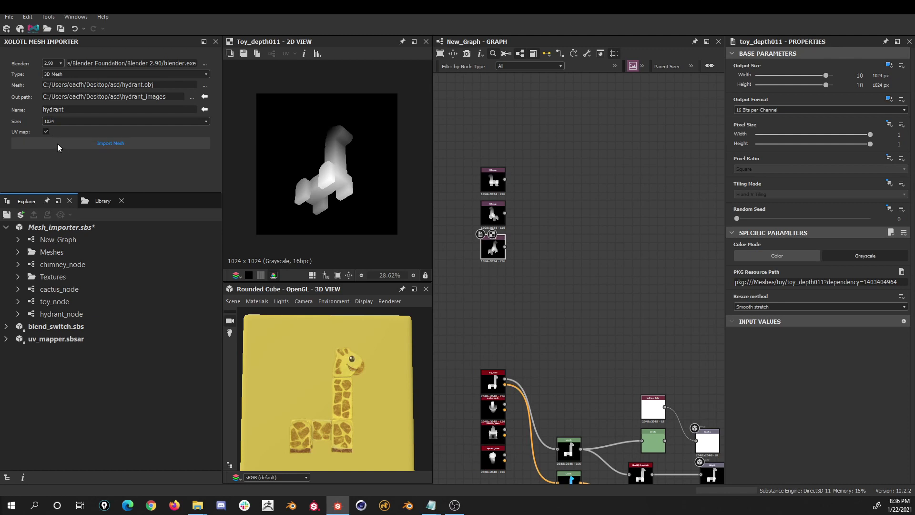
{"action": "middle_click_drag", "start_coordinate": [557, 392], "coordinate": [522, 174]}
{"action": "left_click", "coordinate": [534, 261]}
Step: Preview the Levels output, then drag toy_node's position to render its depth from a new angle
{"action": "double_click", "coordinate": [533, 261]}
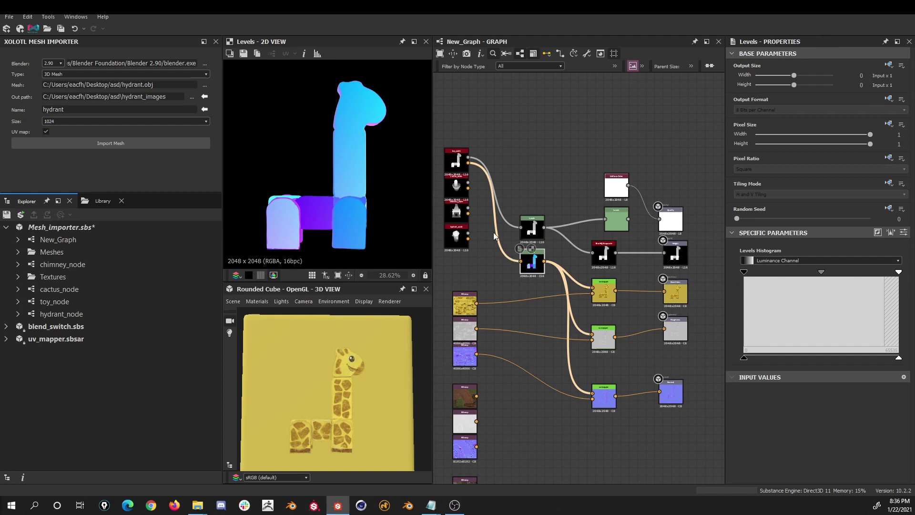
{"action": "double_click", "coordinate": [456, 161]}
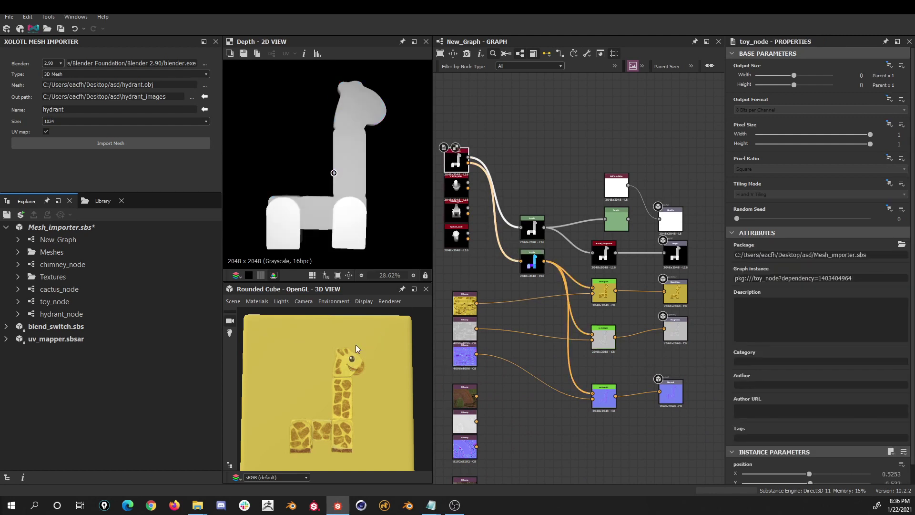
{"action": "left_click_drag", "start_coordinate": [333, 174], "coordinate": [380, 150]}
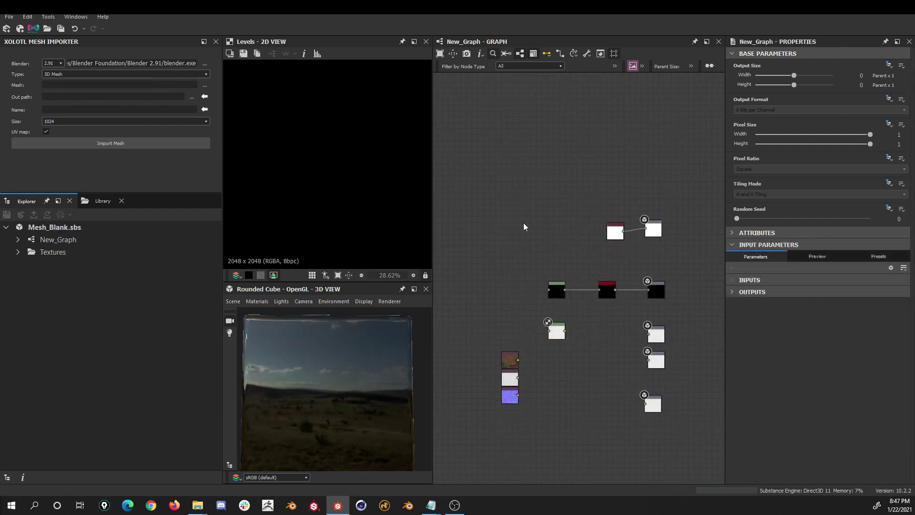
Step: Keep the importer at Blender 2.91 and import type 3D Mesh
{"action": "left_click", "coordinate": [59, 63]}
{"action": "left_click", "coordinate": [58, 64]}
{"action": "left_click", "coordinate": [66, 74]}
{"action": "left_click", "coordinate": [72, 80]}
Step: Import cactus.obj named cactus into cactus_images at size 1024
{"action": "left_click", "coordinate": [204, 86]}
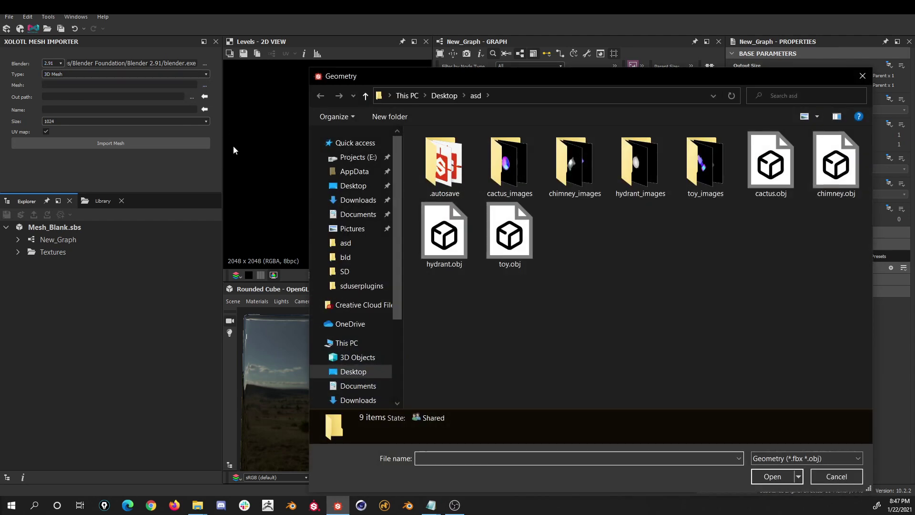
{"action": "double_click", "coordinate": [795, 166]}
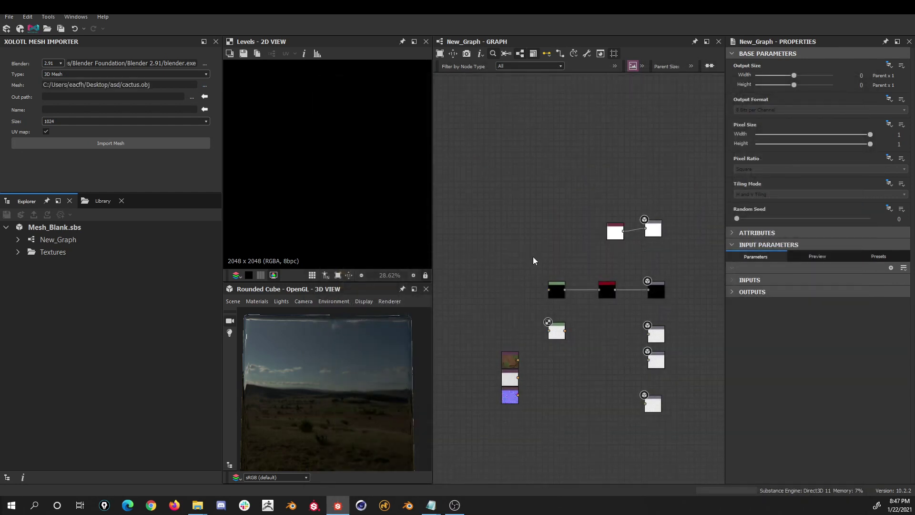
{"action": "left_click", "coordinate": [204, 98]}
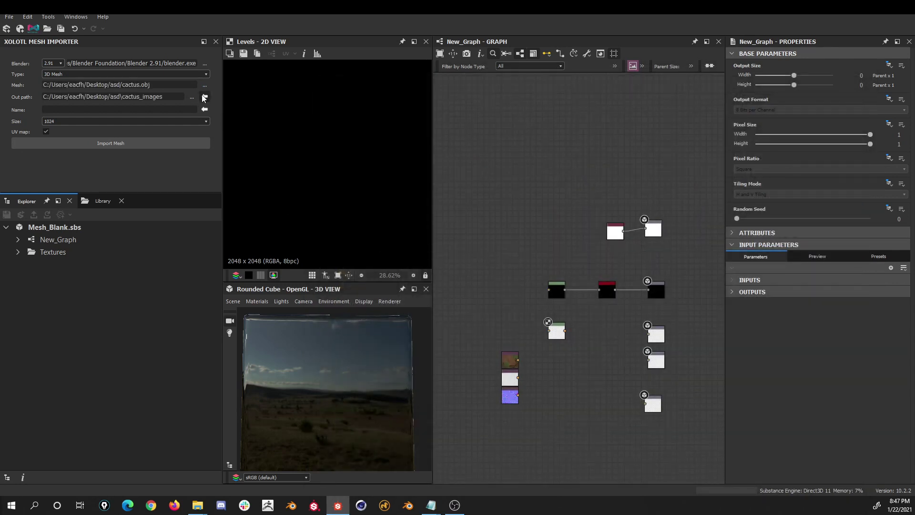
{"action": "left_click", "coordinate": [205, 109]}
{"action": "left_click", "coordinate": [121, 122]}
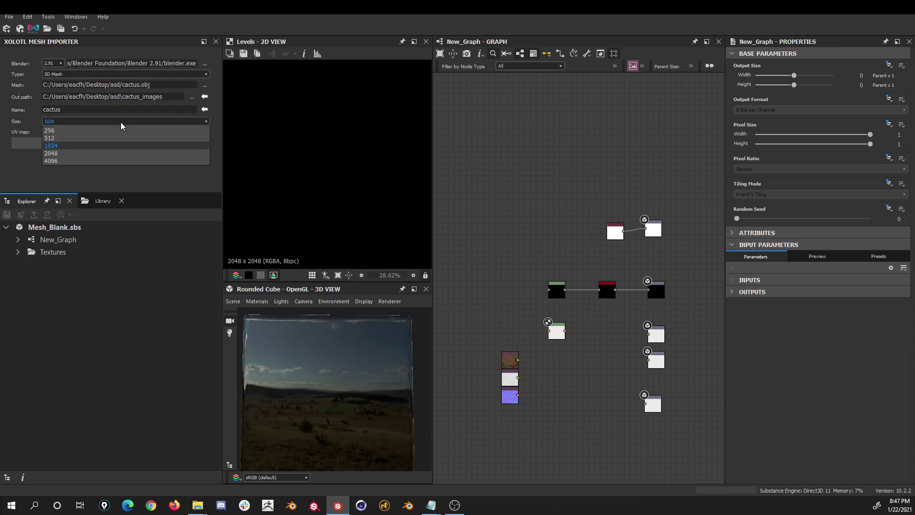
{"action": "left_click", "coordinate": [121, 122]}
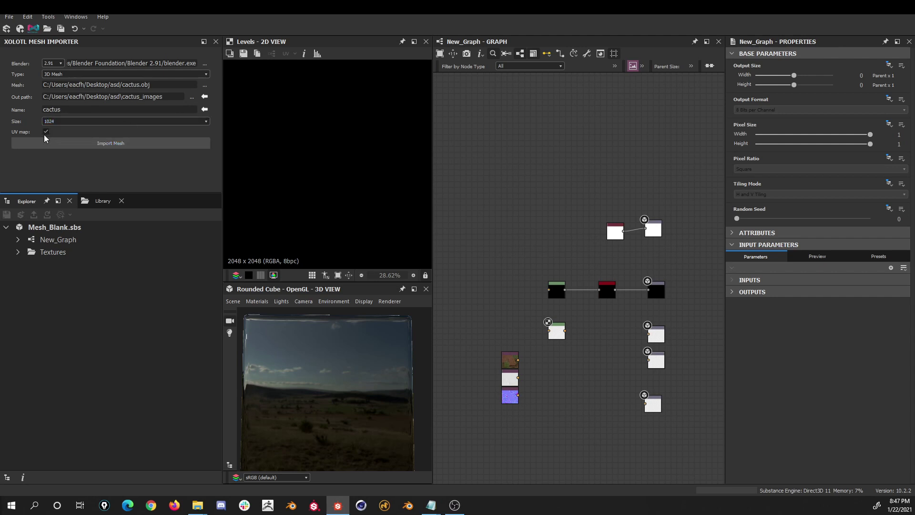
{"action": "left_click", "coordinate": [105, 148]}
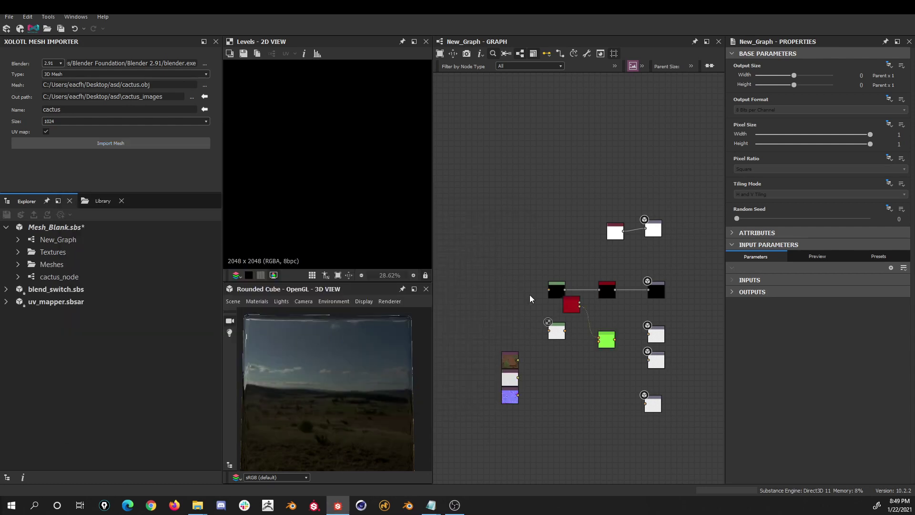
Step: Move cactus_node and the UV mapper up-left, then give position a Position editor with defaults 0.5, 0.54
{"action": "left_click", "coordinate": [575, 310]}
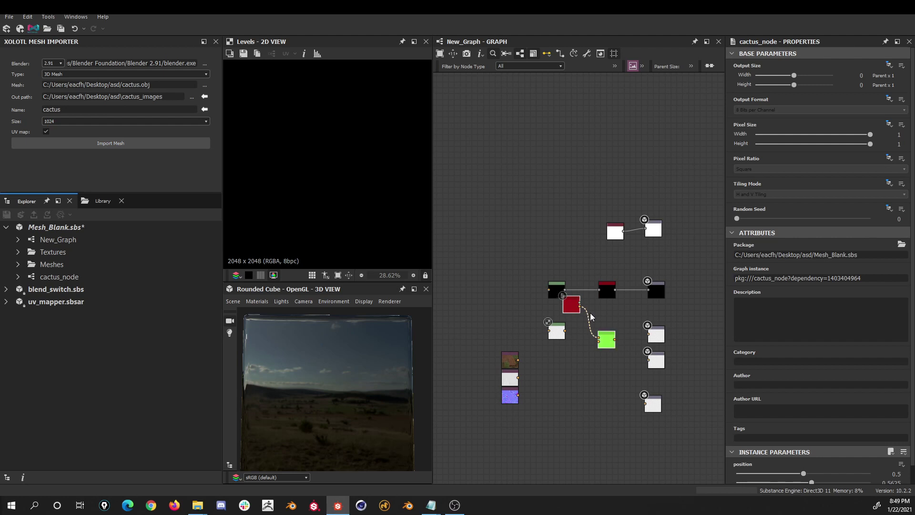
{"action": "left_click_drag", "start_coordinate": [574, 310], "coordinate": [493, 241]}
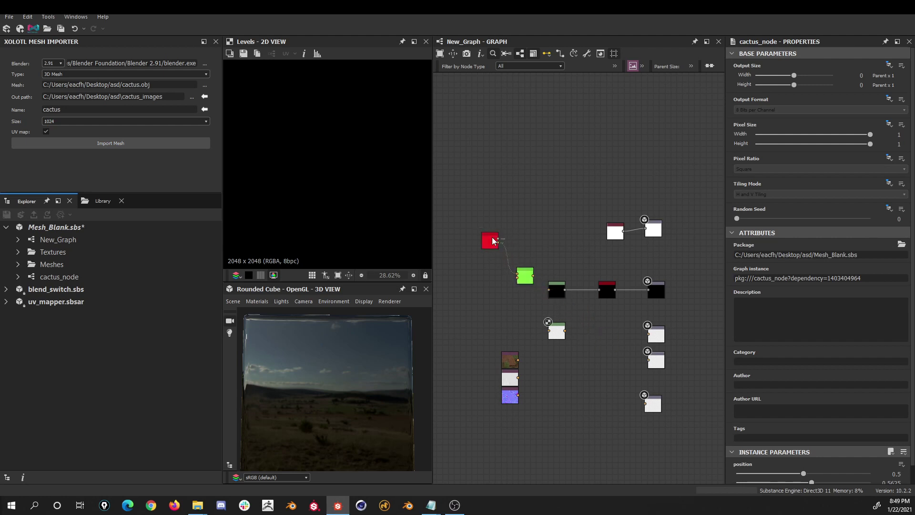
{"action": "double_click", "coordinate": [71, 276]}
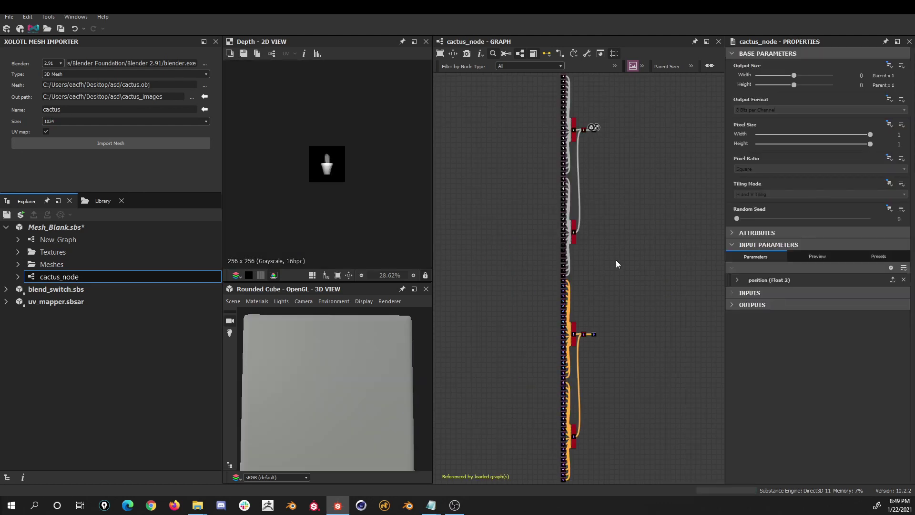
{"action": "left_click", "coordinate": [737, 280]}
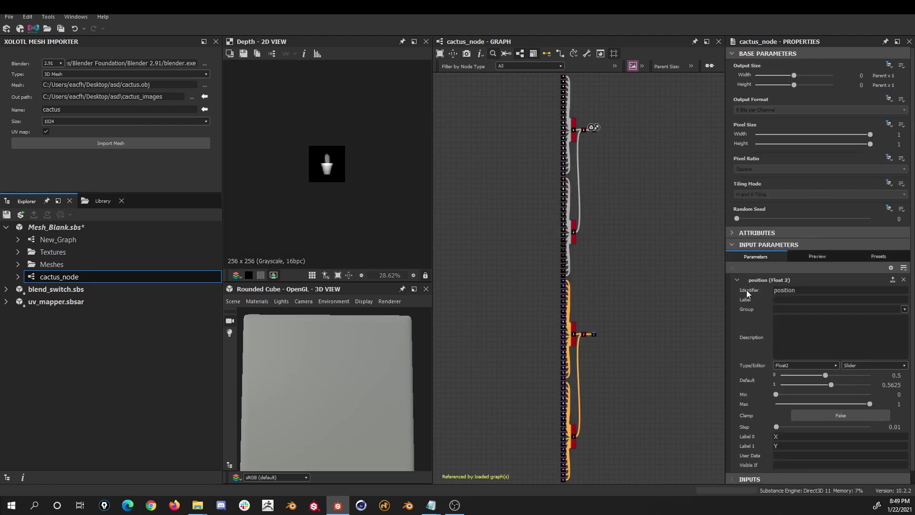
{"action": "left_click", "coordinate": [843, 365]}
{"action": "left_click", "coordinate": [848, 380]}
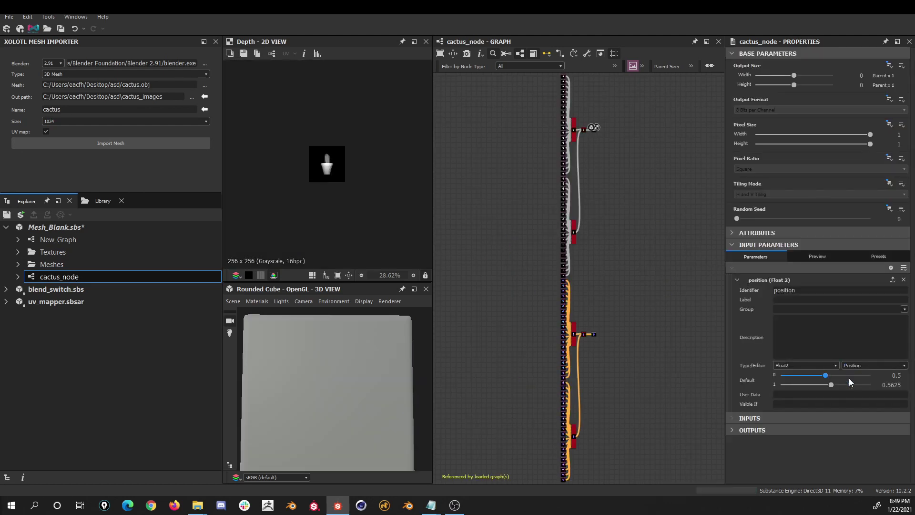
{"action": "left_click_drag", "start_coordinate": [841, 386], "coordinate": [828, 384]}
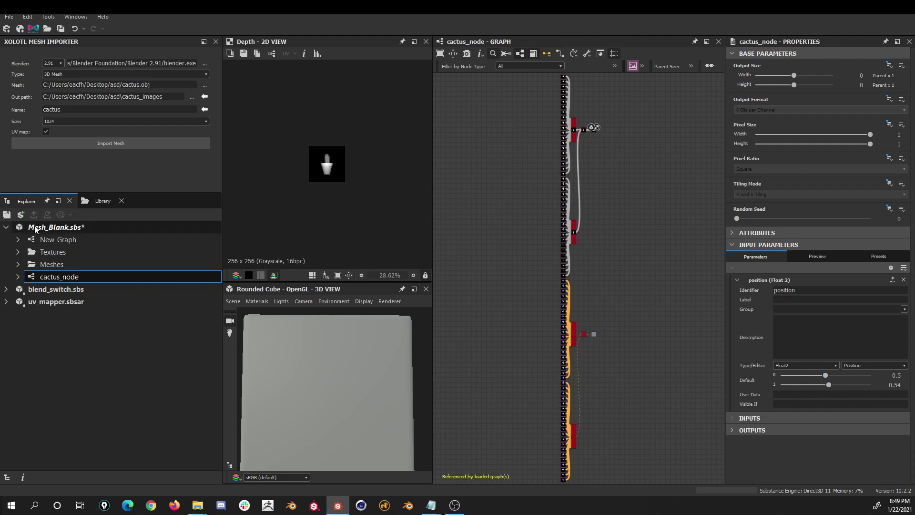
{"action": "left_click", "coordinate": [46, 240]}
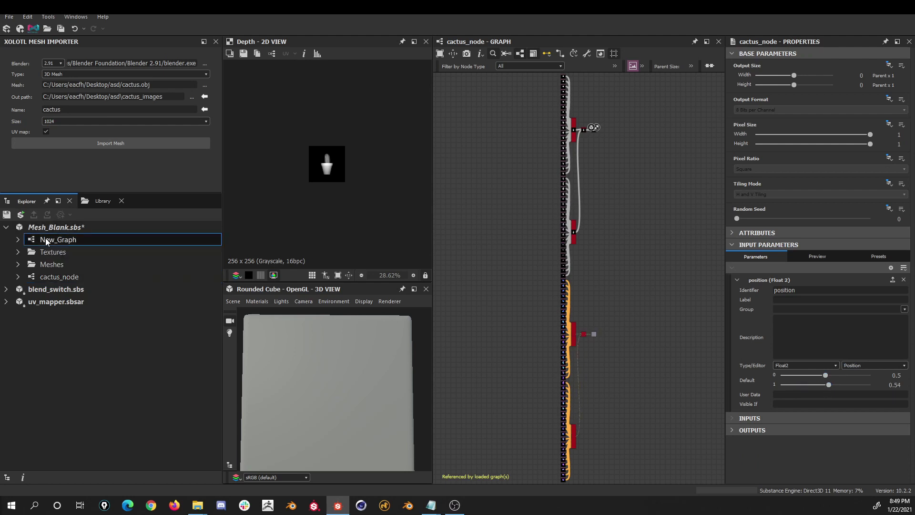
Step: Open New_Graph, preview the cactus node's Uvs and Depth outputs, and shift its position
{"action": "double_click", "coordinate": [45, 239]}
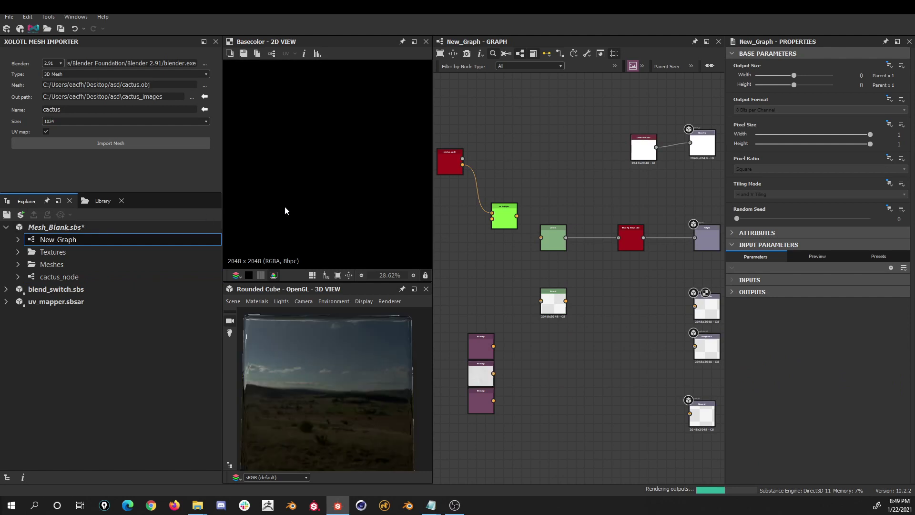
{"action": "double_click", "coordinate": [450, 165]}
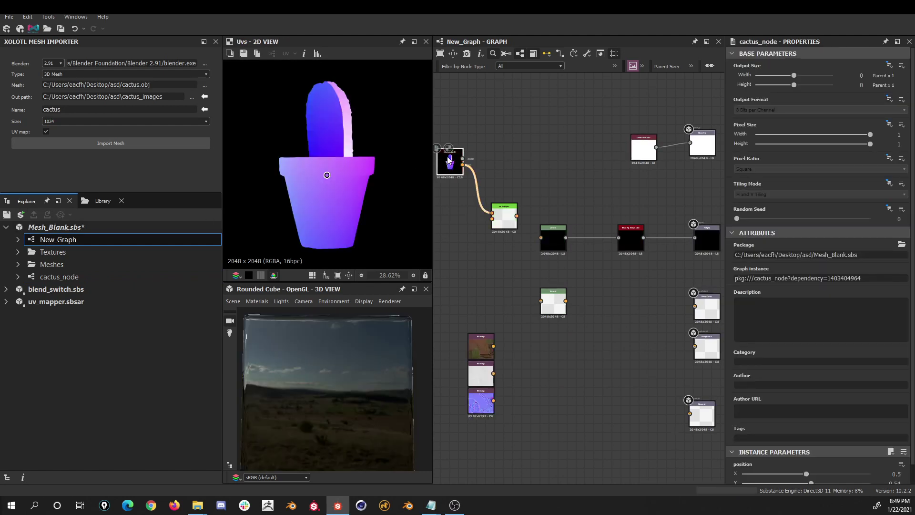
{"action": "double_click", "coordinate": [463, 161]}
{"action": "scroll", "coordinate": [327, 175], "scroll_direction": "down", "scroll_amount": 3}
{"action": "mouse_move", "coordinate": [326, 170]}
{"action": "left_mouse_down"}
{"action": "mouse_move", "coordinate": [298, 176]}
{"action": "mouse_move", "coordinate": [363, 179]}
{"action": "mouse_move", "coordinate": [339, 182]}
{"action": "left_mouse_up"}
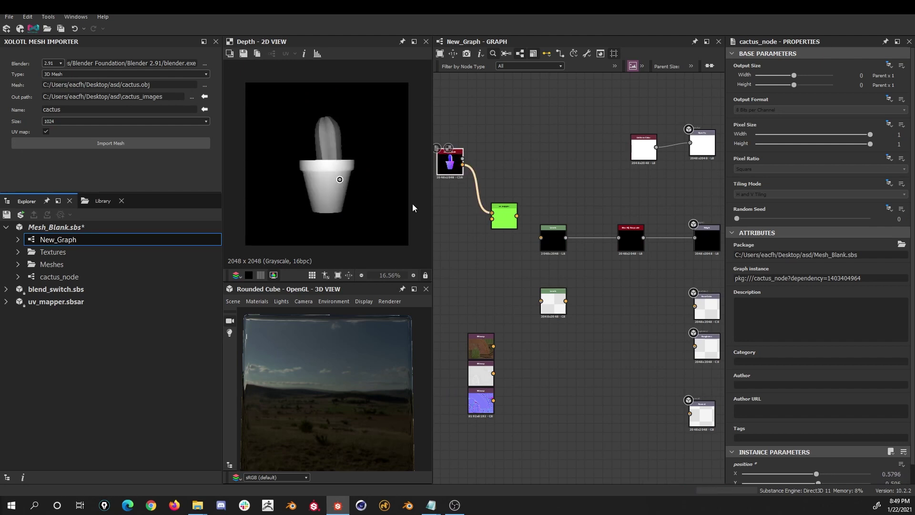
Step: Move uv_mapper near the outputs and wire the Levels output and top bitmap into it
{"action": "middle_click_drag", "start_coordinate": [567, 336], "coordinate": [570, 284]}
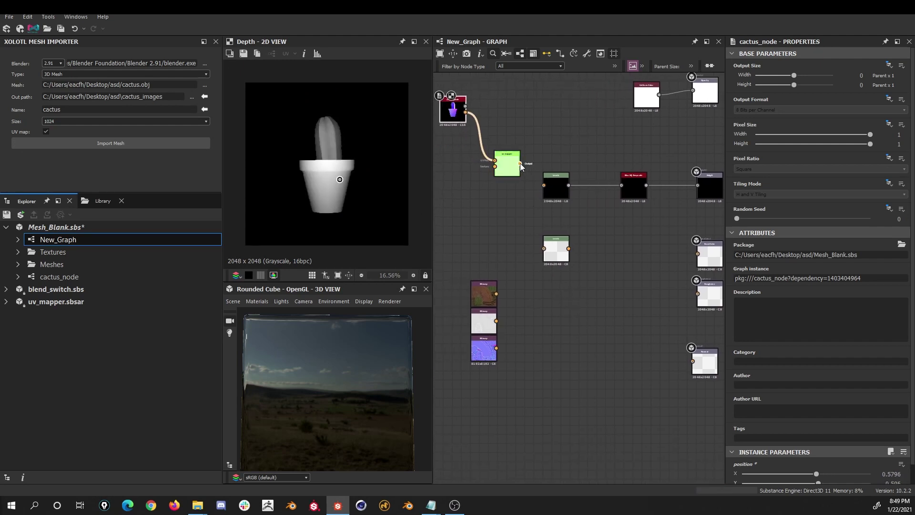
{"action": "left_click_drag", "start_coordinate": [532, 178], "coordinate": [574, 227]}
{"action": "left_click", "coordinate": [513, 180]}
{"action": "left_click_drag", "start_coordinate": [513, 180], "coordinate": [630, 283]}
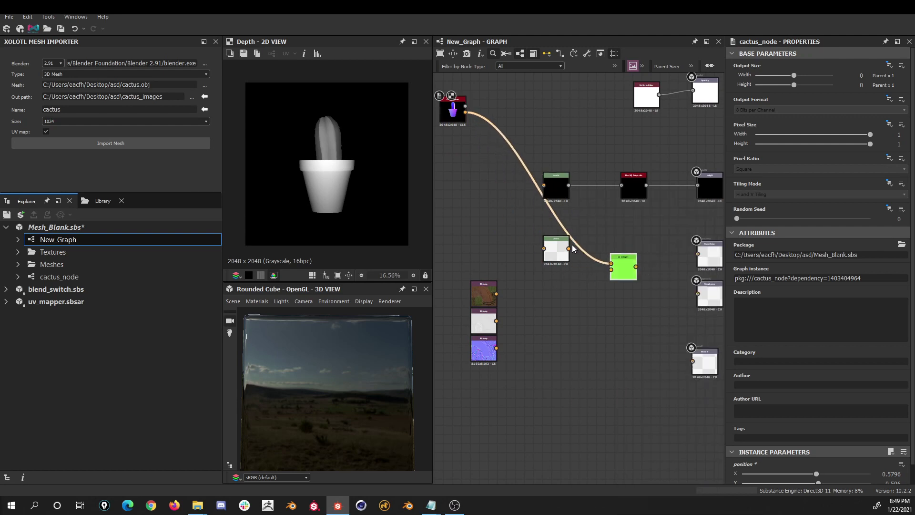
{"action": "left_click_drag", "start_coordinate": [568, 246], "coordinate": [611, 264]}
{"action": "left_click_drag", "start_coordinate": [496, 294], "coordinate": [697, 254]}
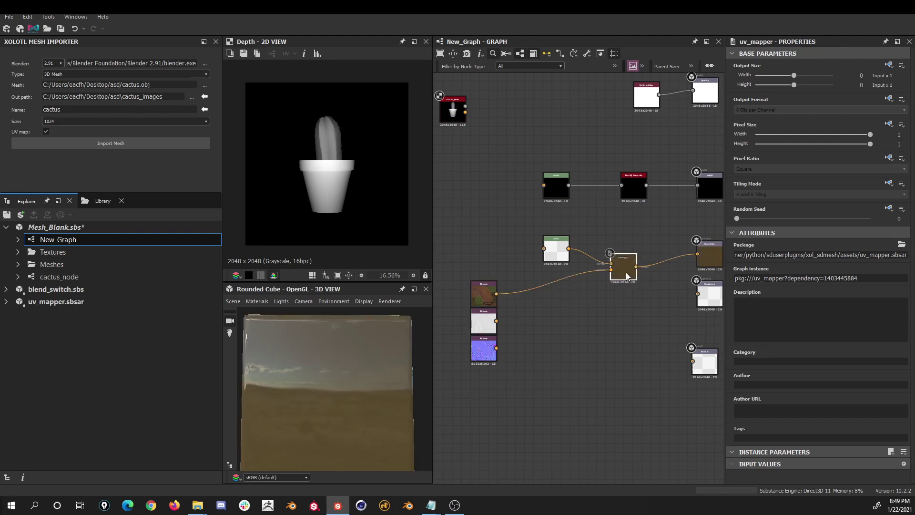
Step: Duplicate the UV mapper, feed it the second bitmap and a Levels node, and wire it to Roughness
{"action": "key", "text": "ctrl+shift+d"}
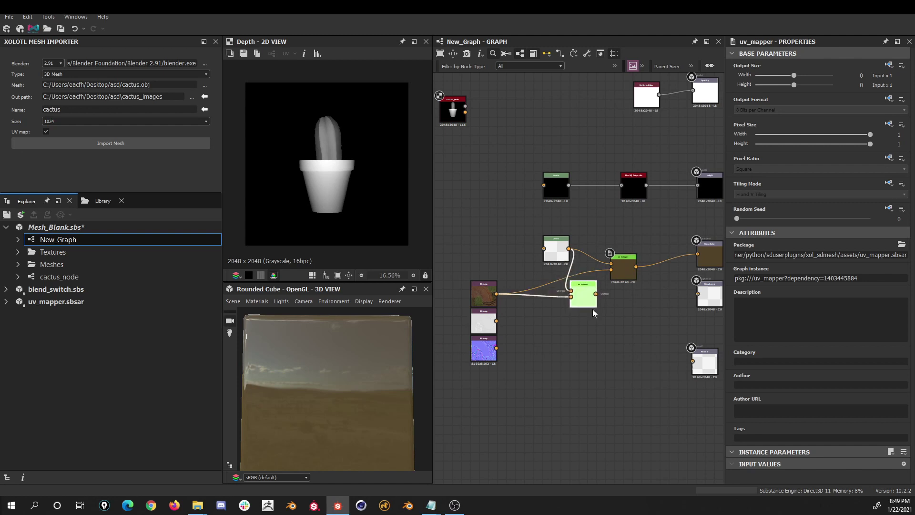
{"action": "left_click_drag", "start_coordinate": [590, 302], "coordinate": [627, 321]}
{"action": "left_click_drag", "start_coordinate": [497, 321], "coordinate": [608, 309]}
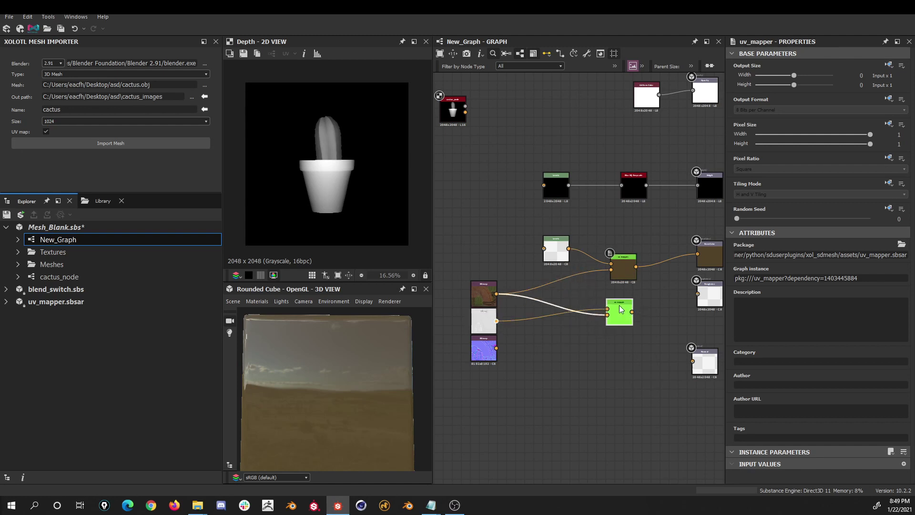
{"action": "left_click_drag", "start_coordinate": [496, 321], "coordinate": [698, 294]}
{"action": "left_click_drag", "start_coordinate": [452, 109], "coordinate": [544, 185]}
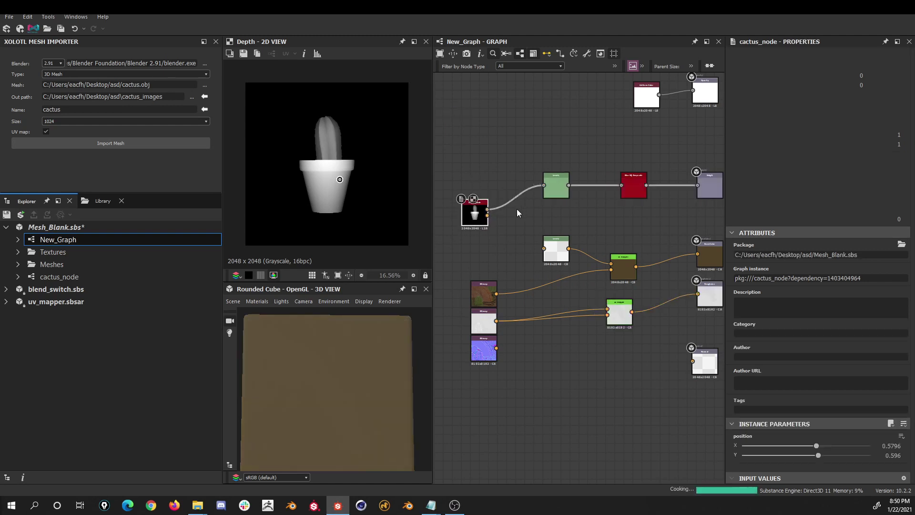
{"action": "left_click_drag", "start_coordinate": [488, 216], "coordinate": [544, 248]}
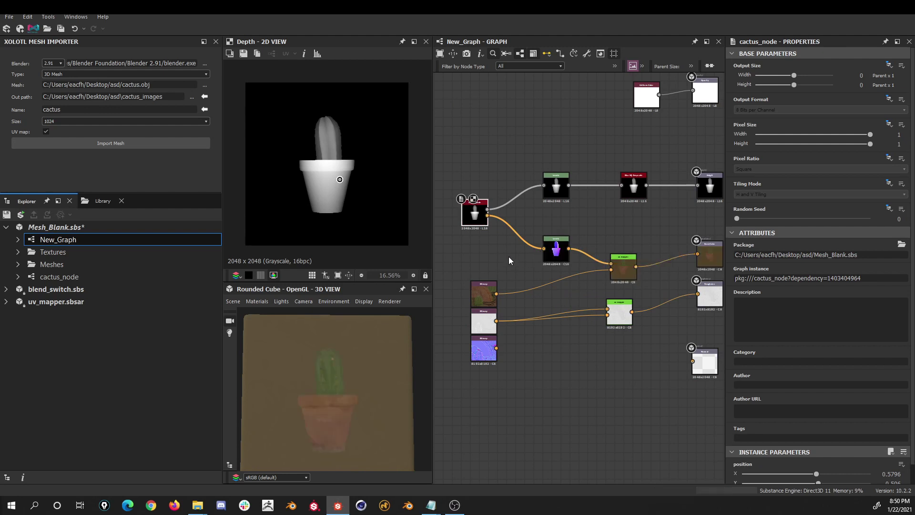
{"action": "left_click_drag", "start_coordinate": [569, 248], "coordinate": [615, 318]}
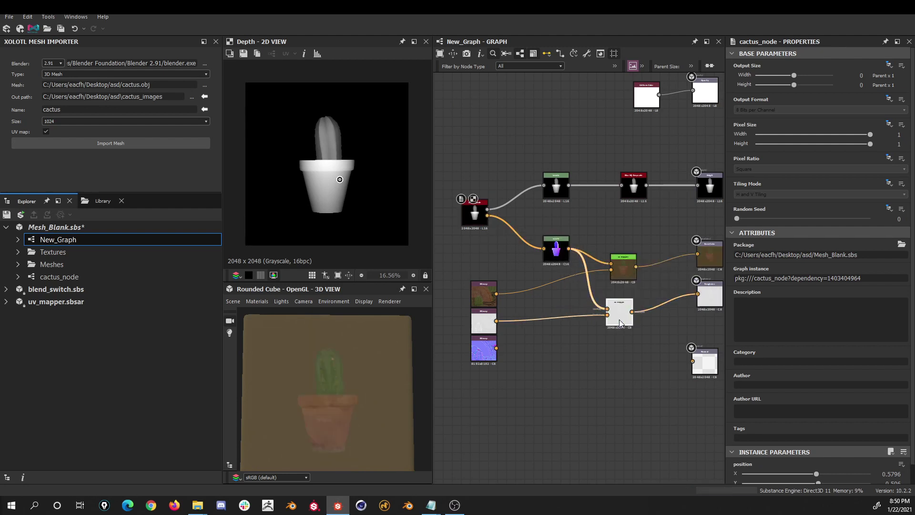
Step: Add a third UV mapper fed by the normal bitmap, wire it to Normal, and reposition the cactus
{"action": "left_click", "coordinate": [619, 316]}
{"action": "key", "text": "ctrl+d"}
{"action": "left_click_drag", "start_coordinate": [596, 284], "coordinate": [618, 358]}
{"action": "left_click_drag", "start_coordinate": [496, 348], "coordinate": [693, 361]}
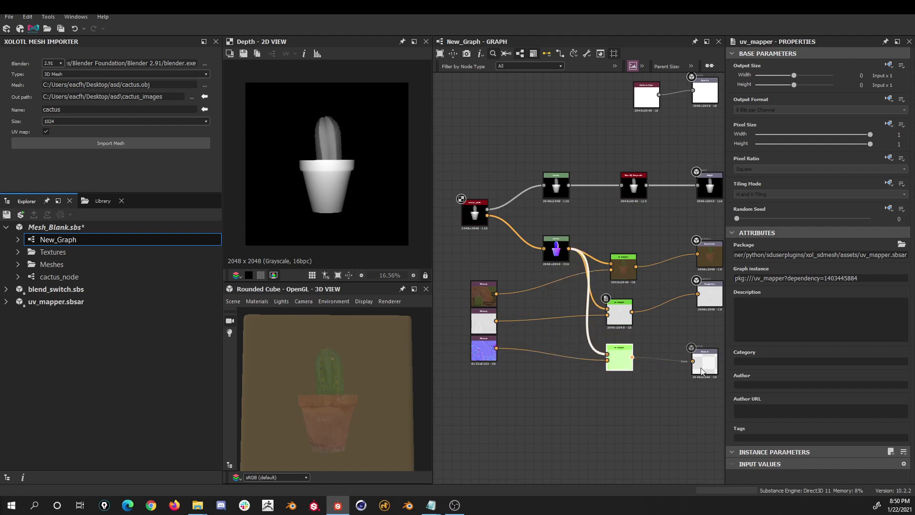
{"action": "left_click", "coordinate": [541, 332]}
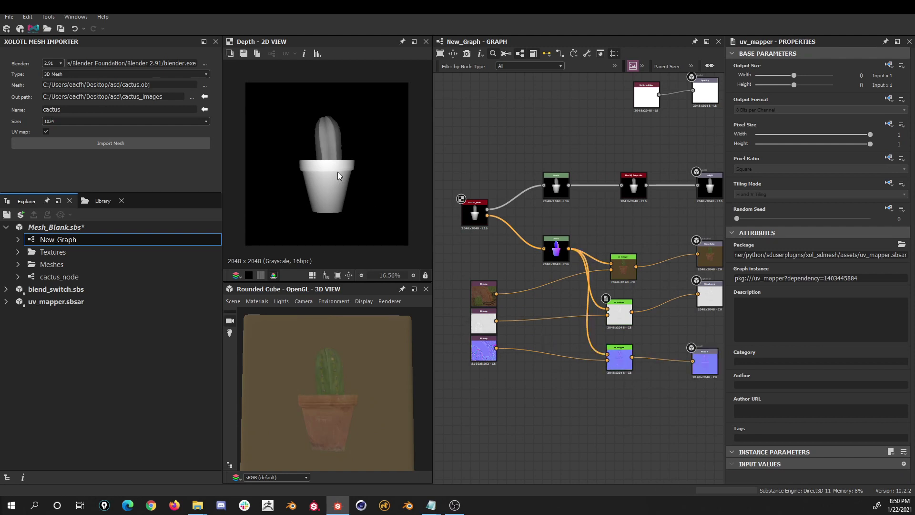
{"action": "left_click", "coordinate": [478, 213]}
{"action": "left_click_drag", "start_coordinate": [335, 180], "coordinate": [299, 215]}
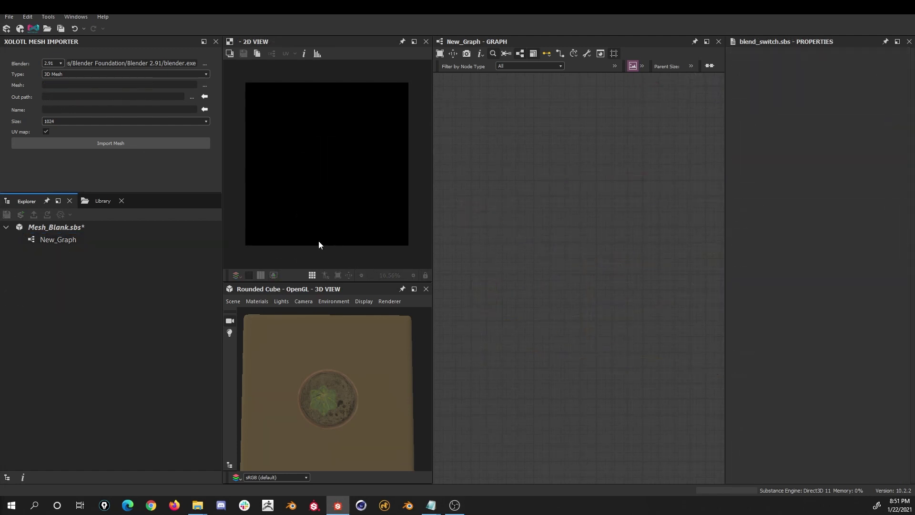
Step: Switch the mesh importer's Type to Single Images
{"action": "left_click", "coordinate": [138, 75]}
{"action": "left_click", "coordinate": [130, 87]}
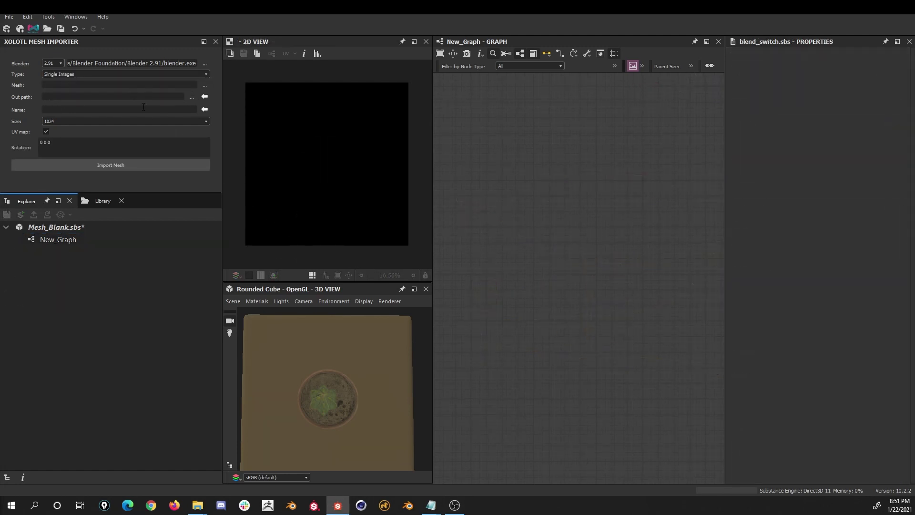
Step: Load hydrant.obj as the mesh, with output folder hydrant_images and asset name hydrant
{"action": "left_click", "coordinate": [204, 90]}
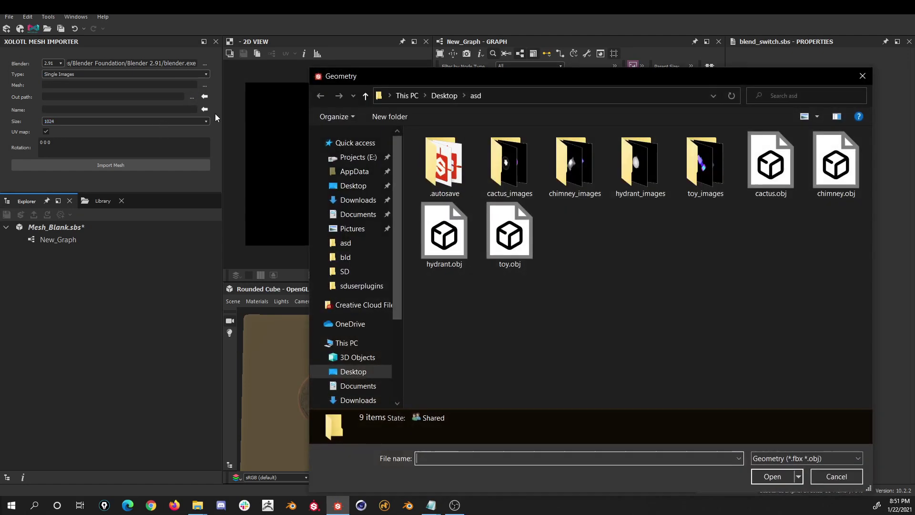
{"action": "left_click", "coordinate": [442, 178]}
{"action": "double_click", "coordinate": [442, 178]}
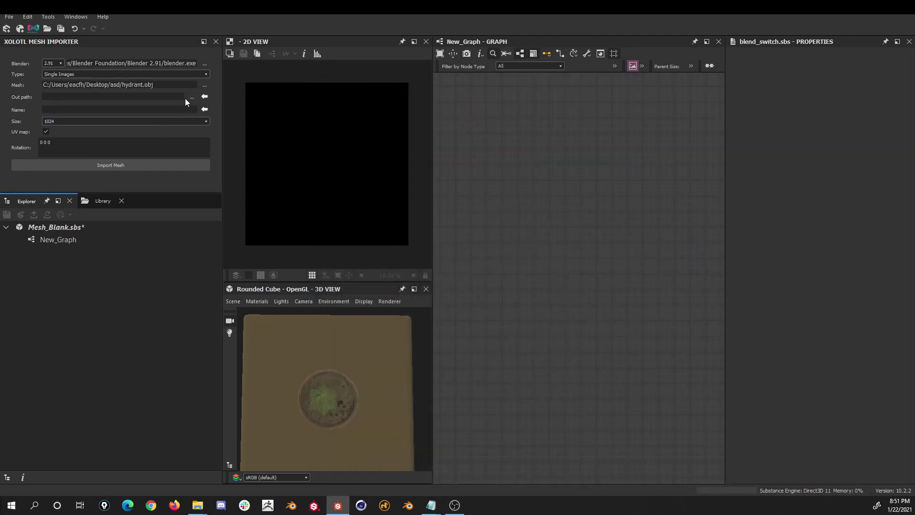
{"action": "left_click", "coordinate": [205, 98]}
{"action": "left_click", "coordinate": [206, 110]}
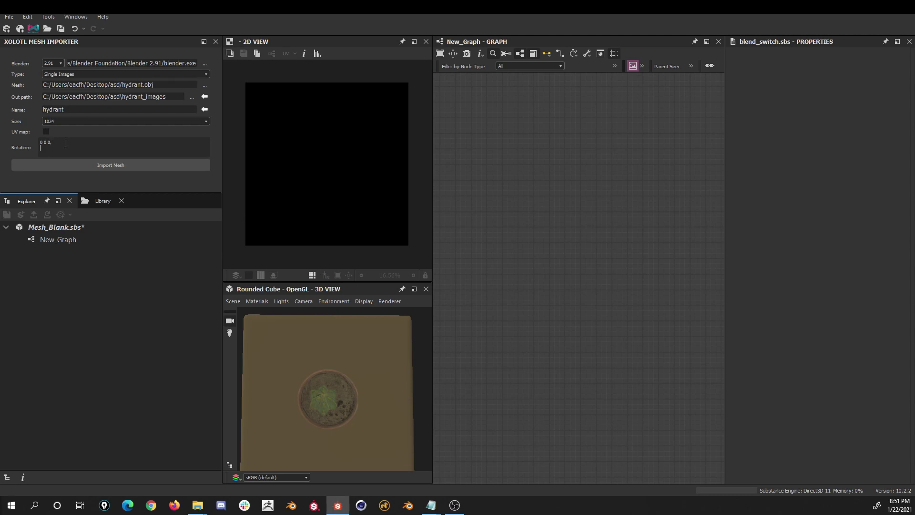
Step: Add rotation lines 180 0 0, 0 180 0 and 0 0 180, then import the hydrant
{"action": "key", "text": "Return"}
{"action": "type", "text": "0 180 0,"}
{"action": "key", "text": "Return"}
{"action": "left_click", "coordinate": [109, 165]}
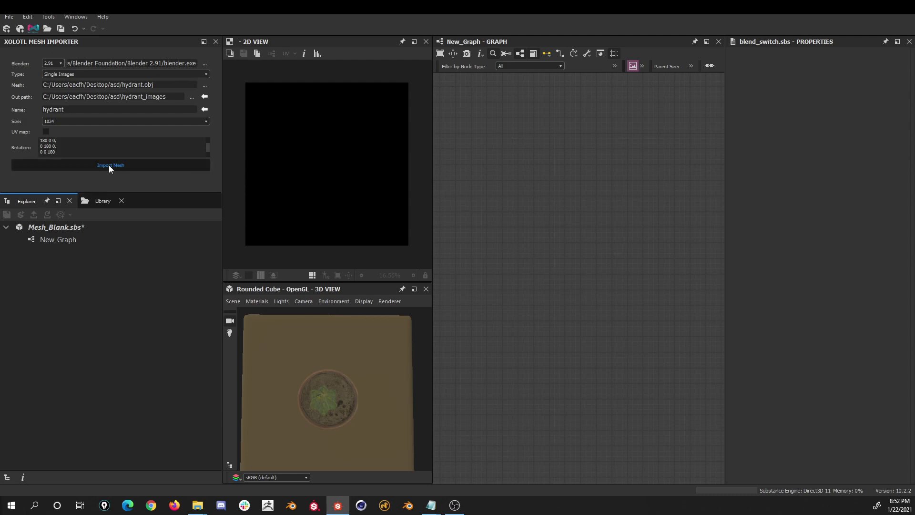